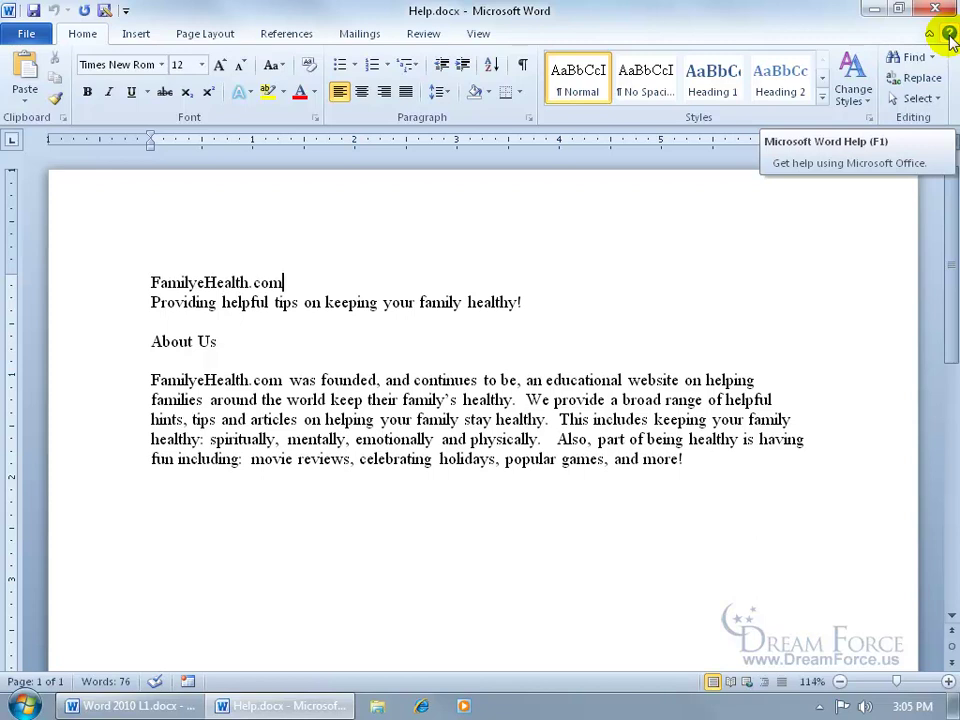
- Open Word Help, maximize its window and show the table of contents
left_click(948, 37)
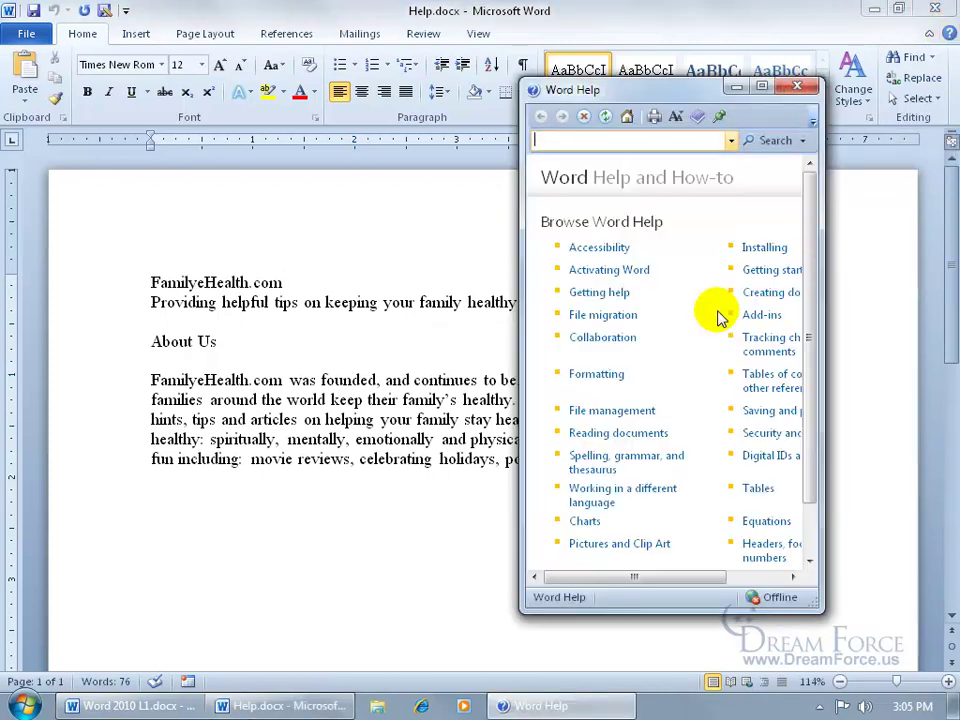
left_click(763, 87)
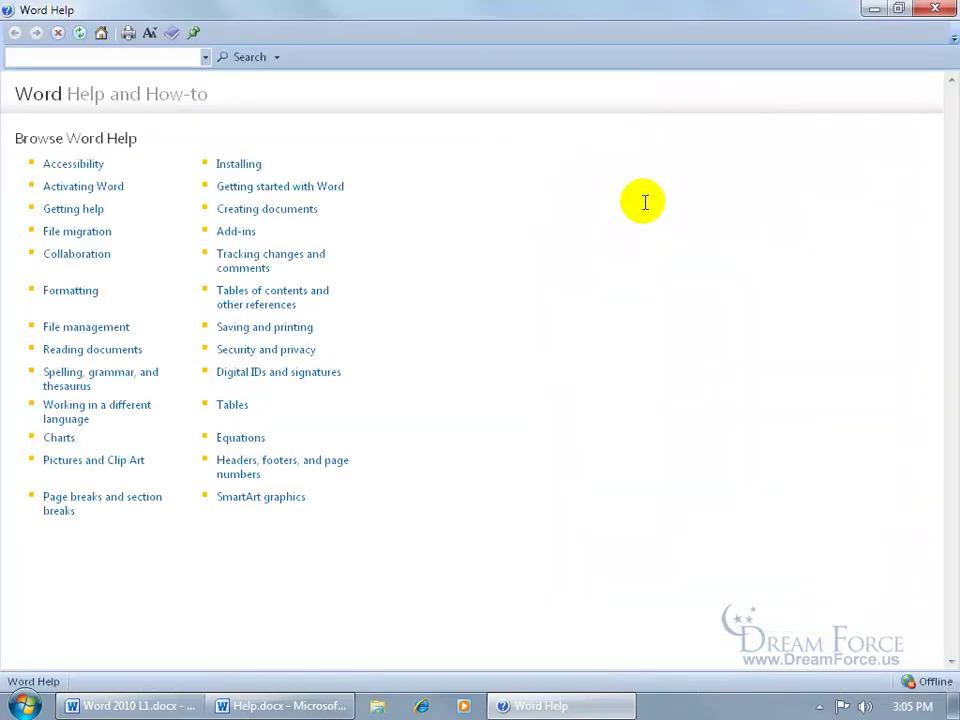
left_click(171, 35)
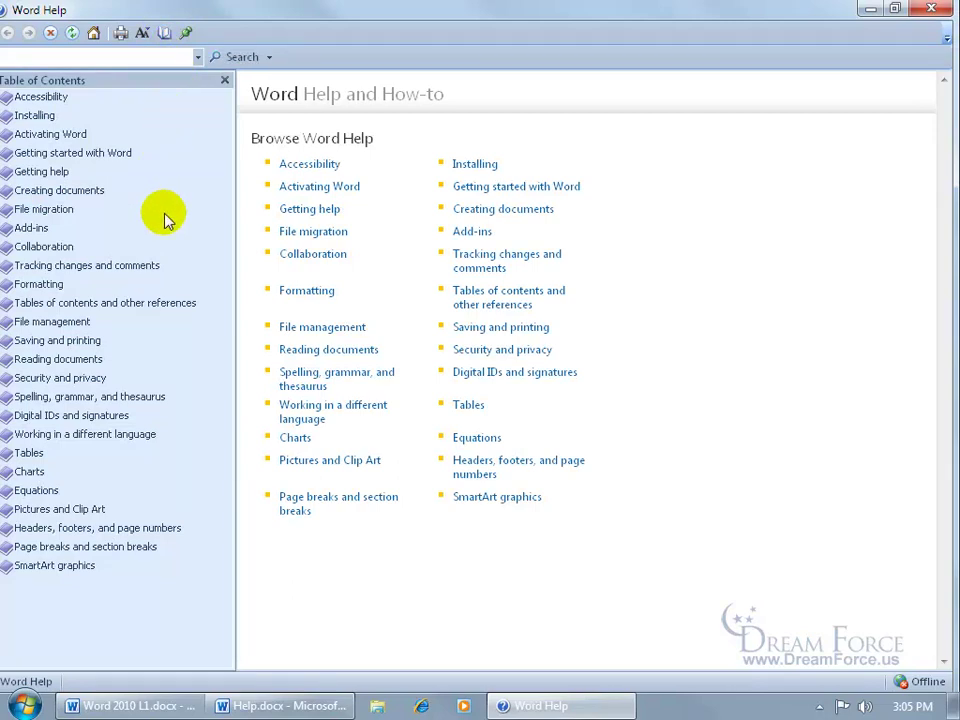
- Open the "Apply strikethrough formatting" article from the Formatting topics, and hide the table of contents after reading it
left_click(44, 285)
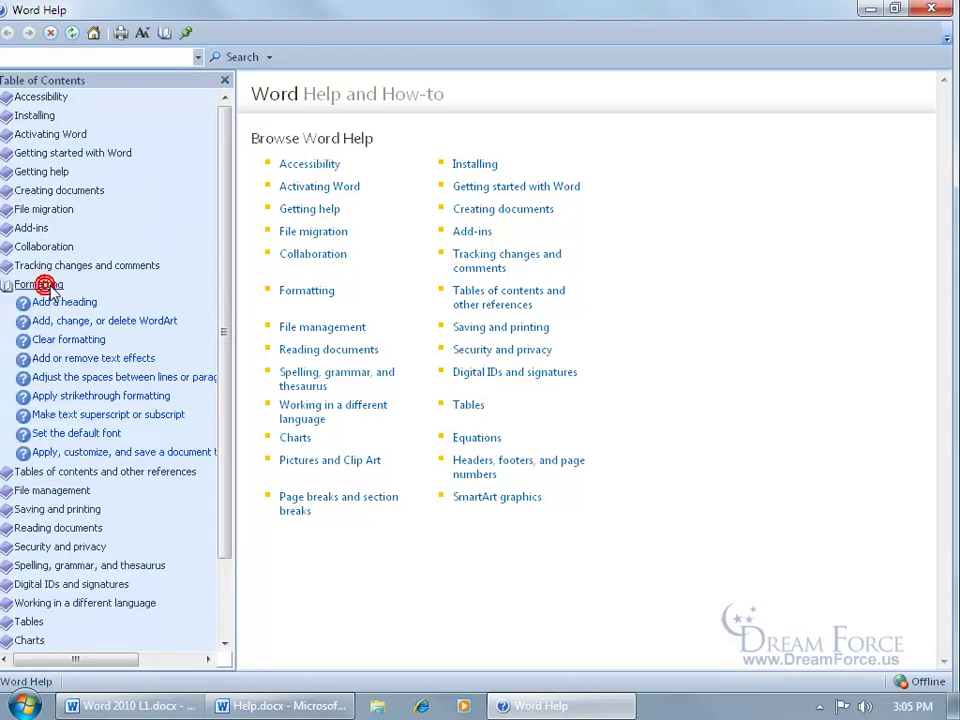
left_click(112, 398)
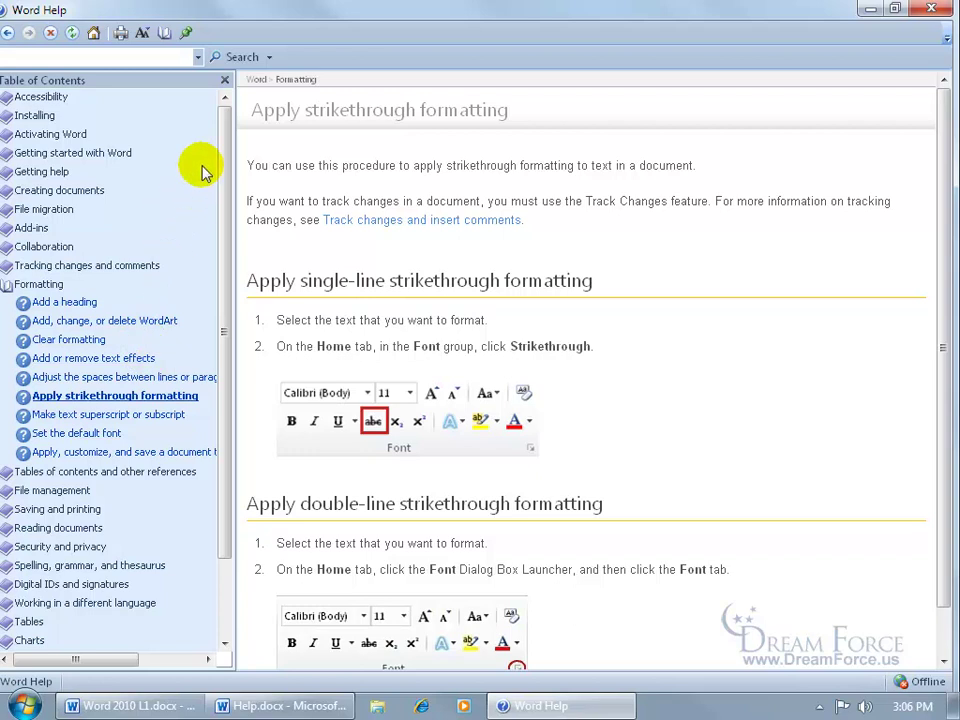
left_click(224, 80)
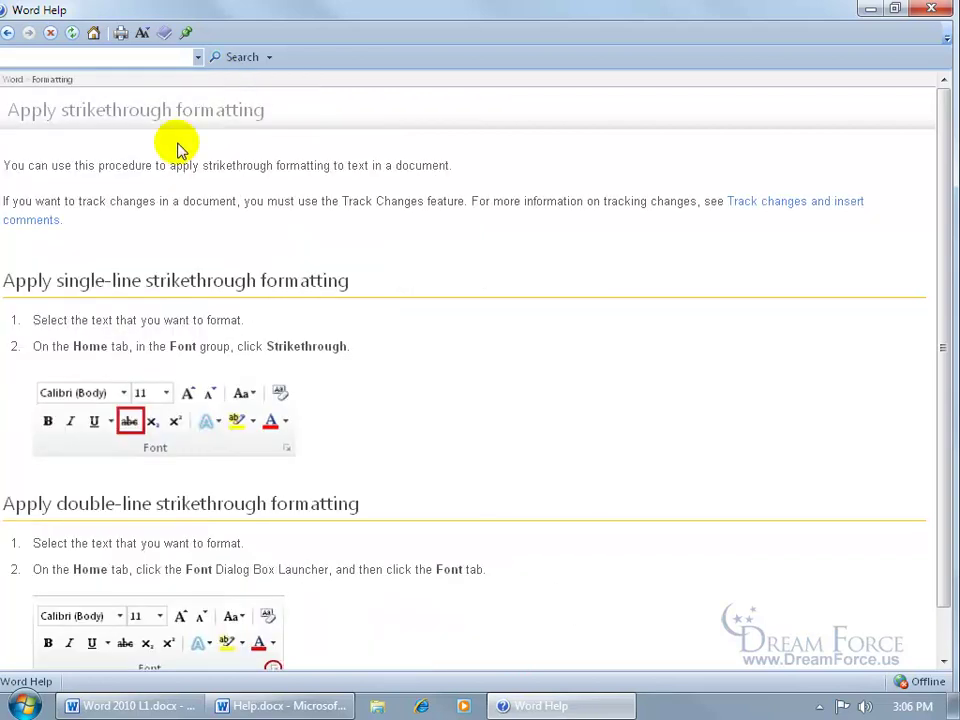
- Search Word Help for "print"
left_click(122, 56)
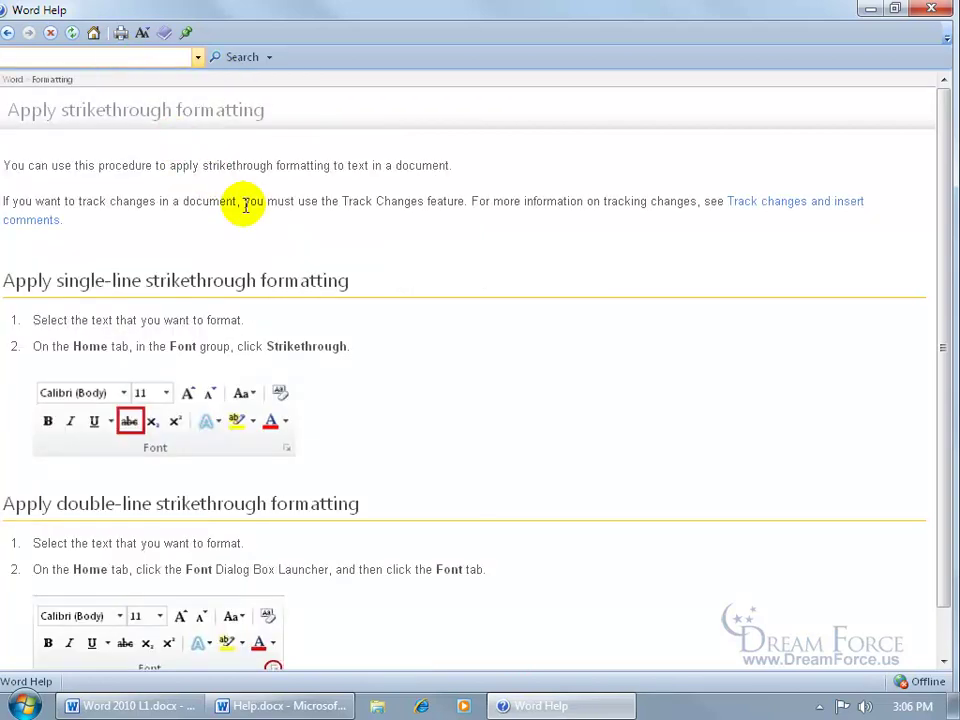
type("print")
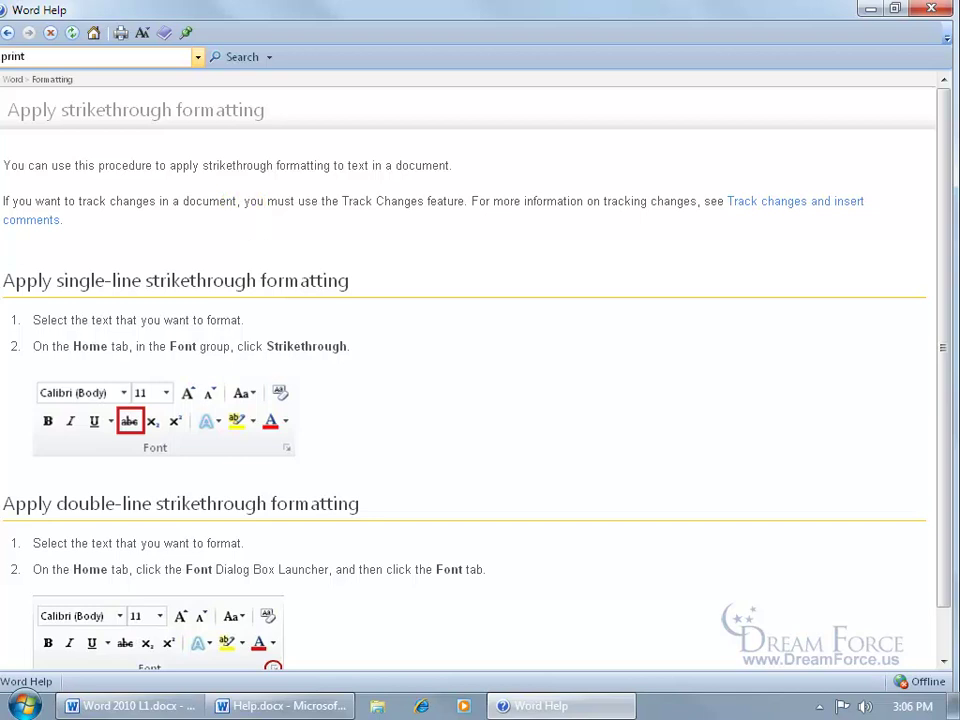
left_click(242, 57)
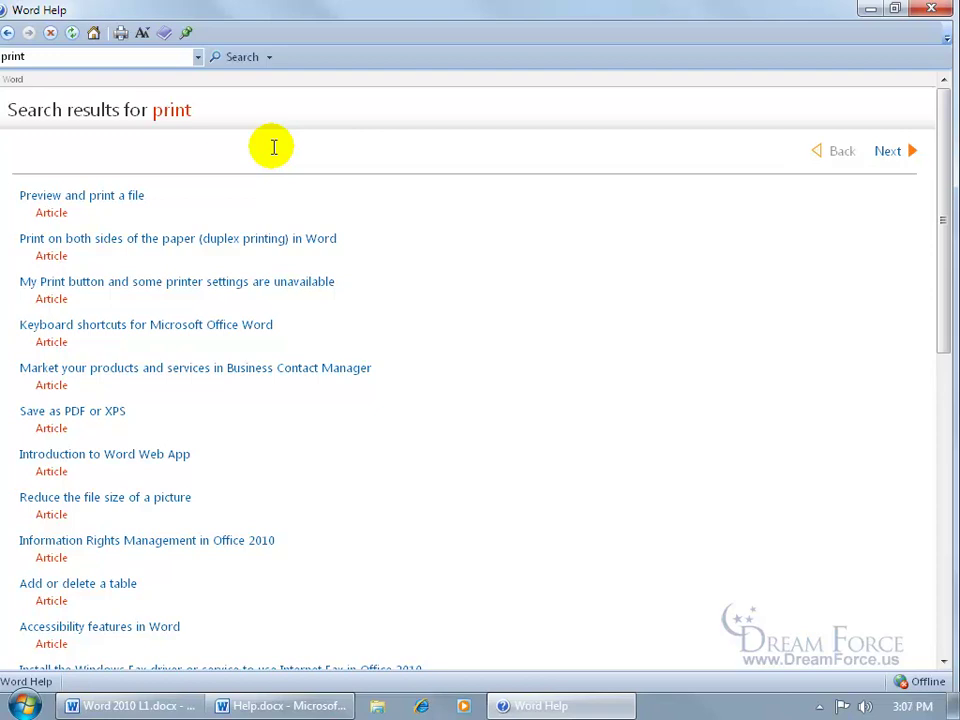
- Extend the search to All Word content from Office.com and view "Print part of a document" in the "Printing and Print Preview in Word 2010" article
left_click(269, 57)
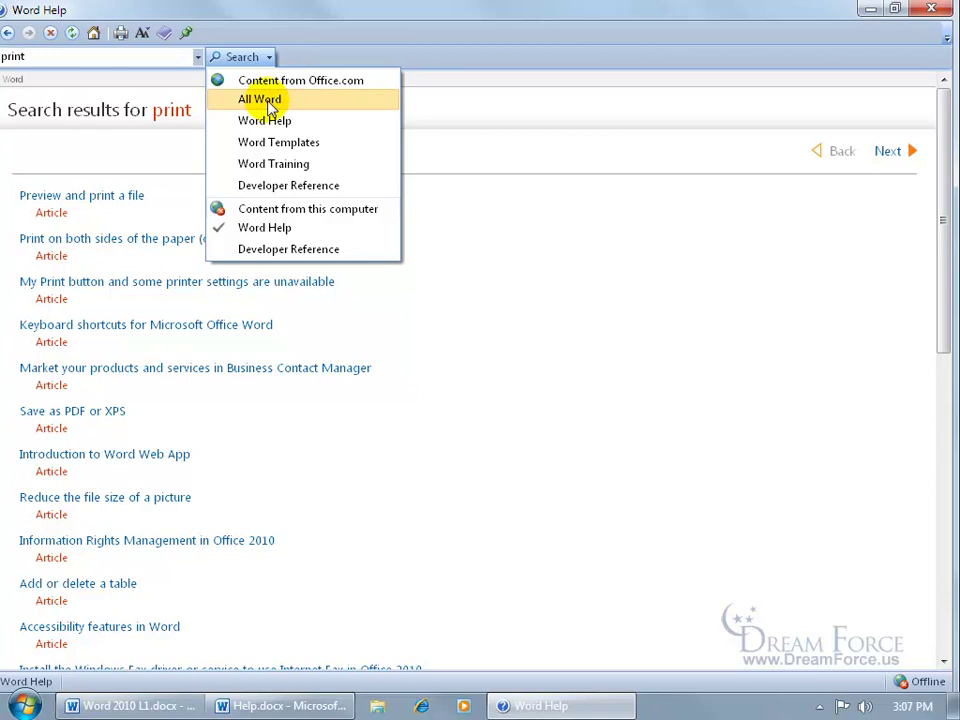
left_click(245, 100)
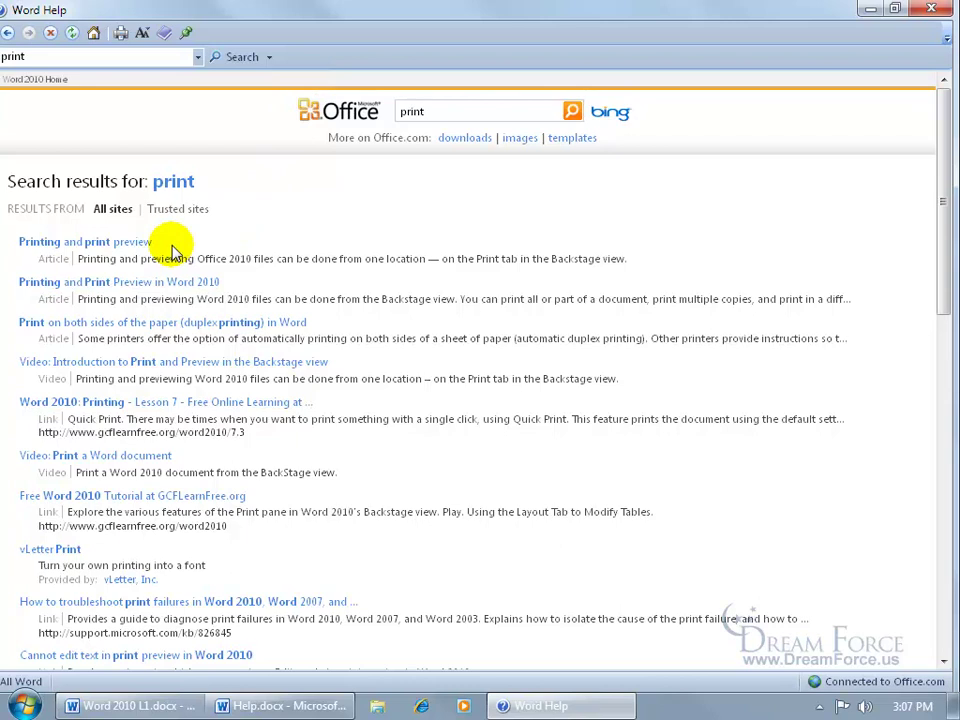
left_click(108, 285)
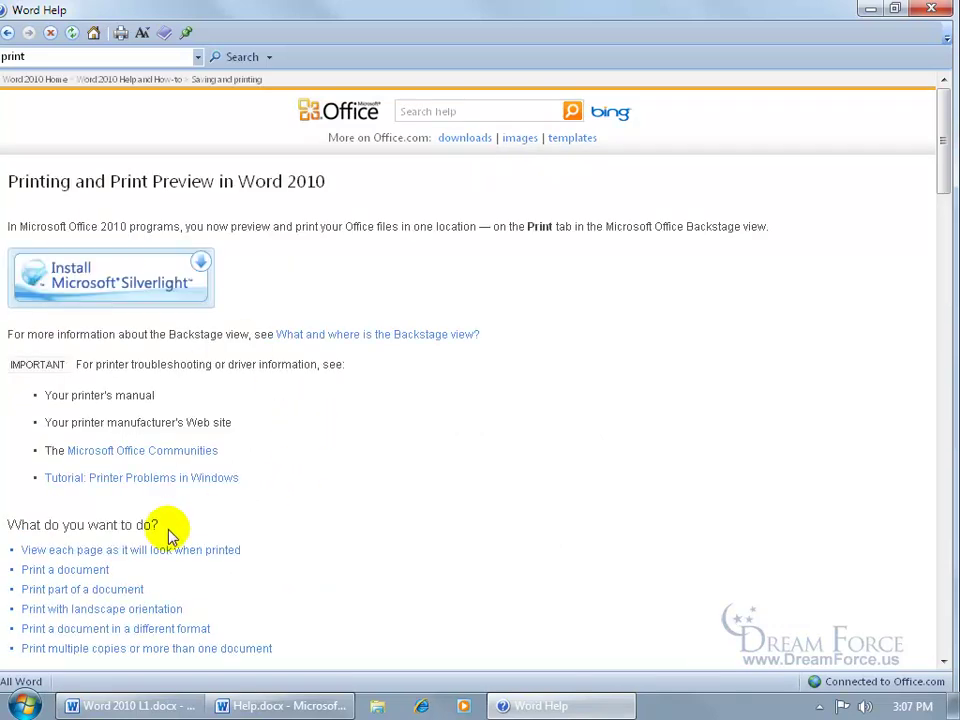
left_click(100, 592)
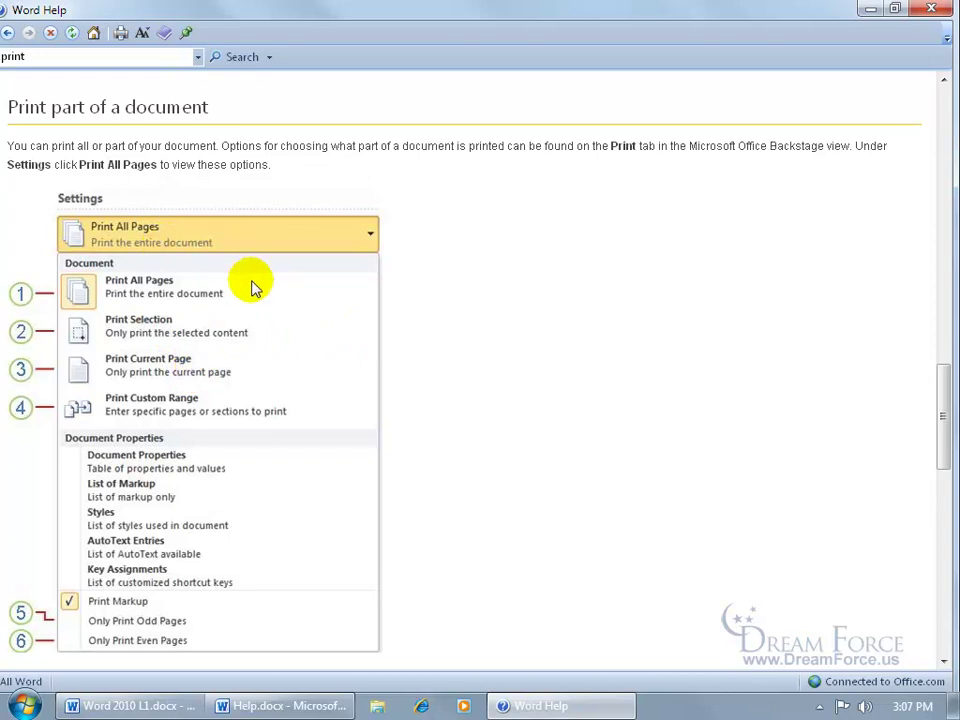
- Alternate between the Help.docx document and the maximized Word Help window, finishing on the Help article
left_click(290, 706)
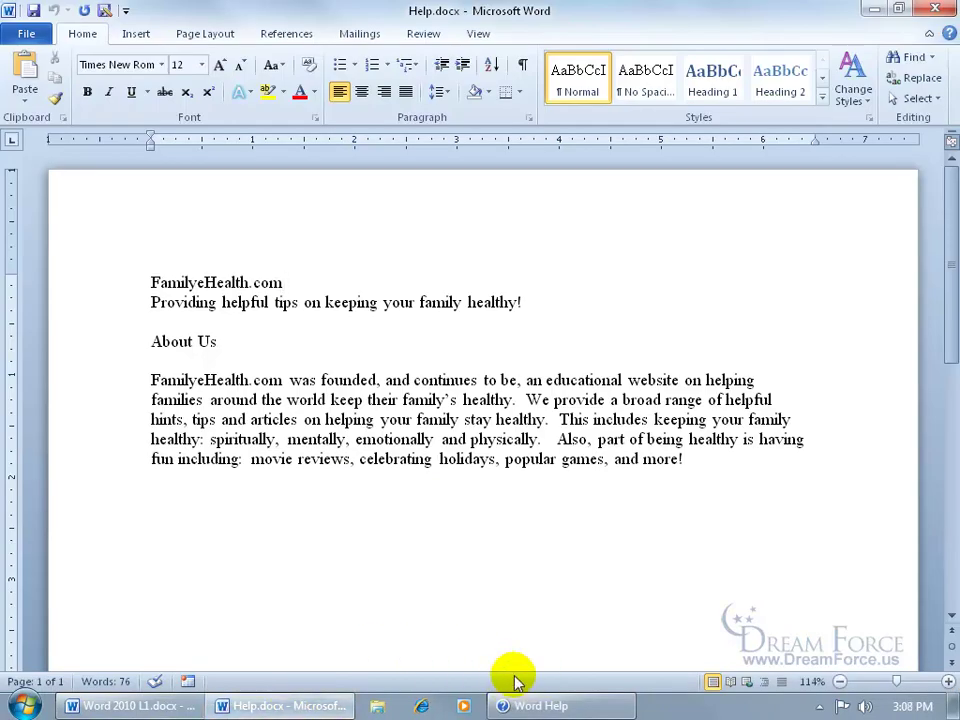
left_click(540, 704)
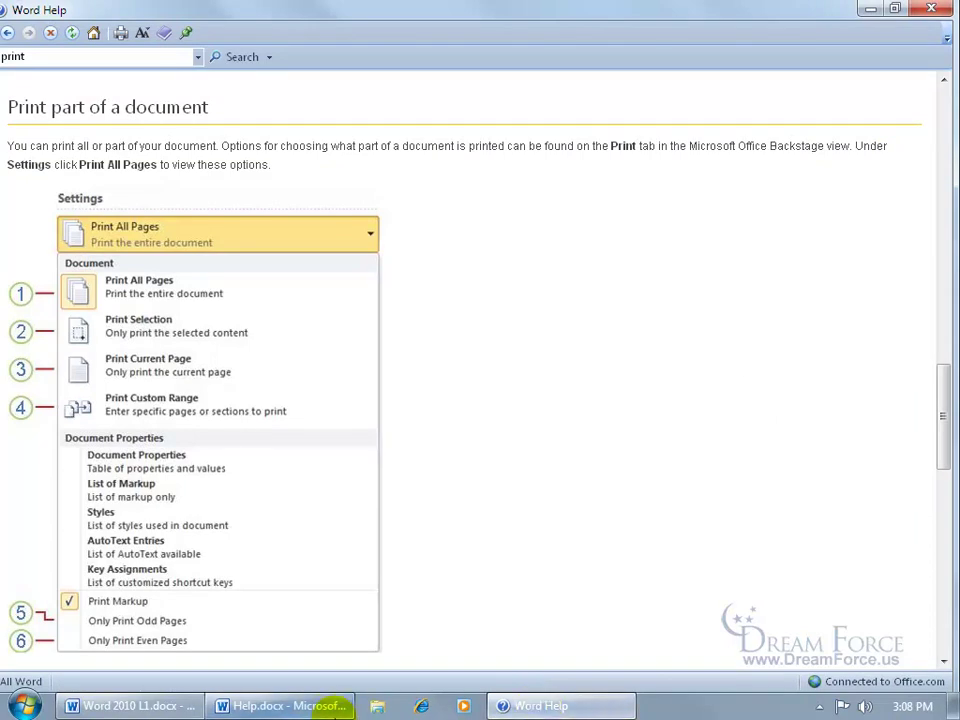
left_click(335, 706)
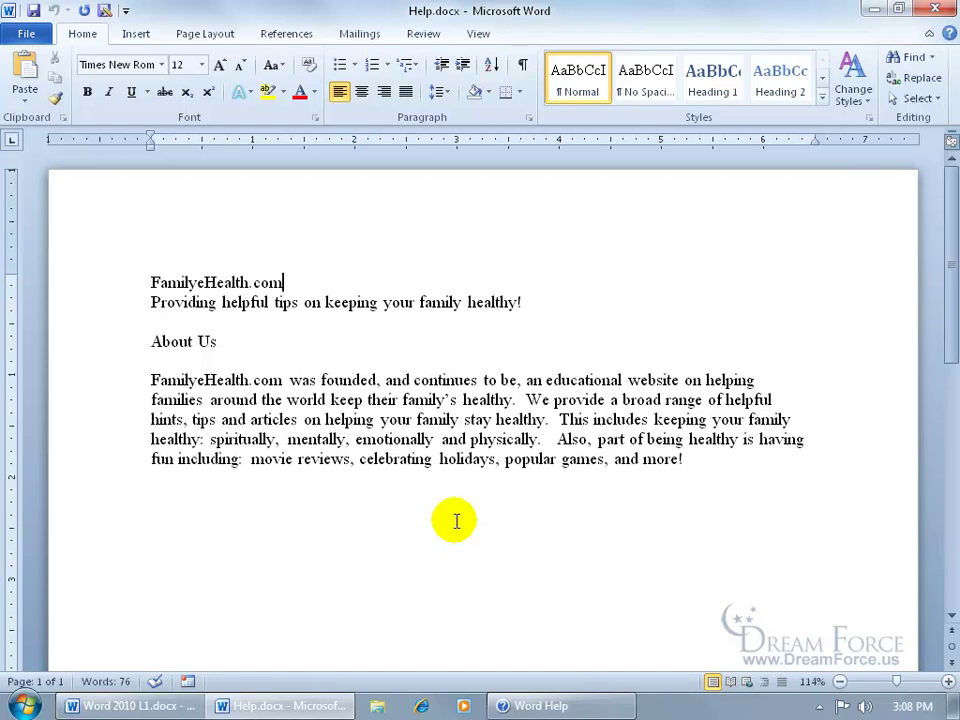
left_click(561, 707)
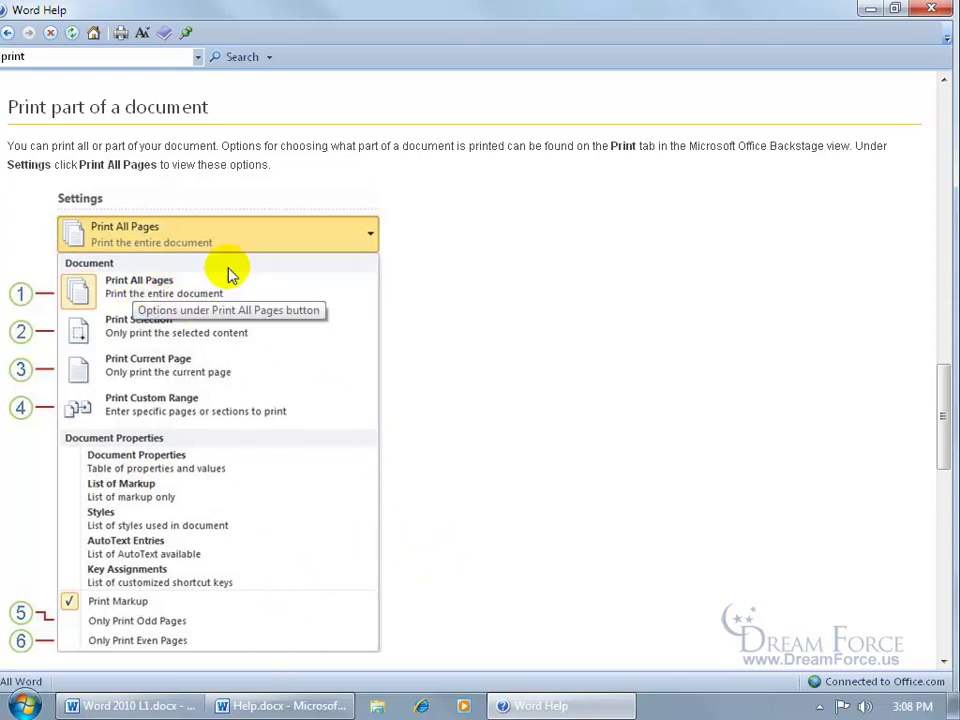
- Restore the Help window to its smaller size, keep it on top, and place the cursor after the FamilyeHealth.com heading in the document
left_click(894, 9)
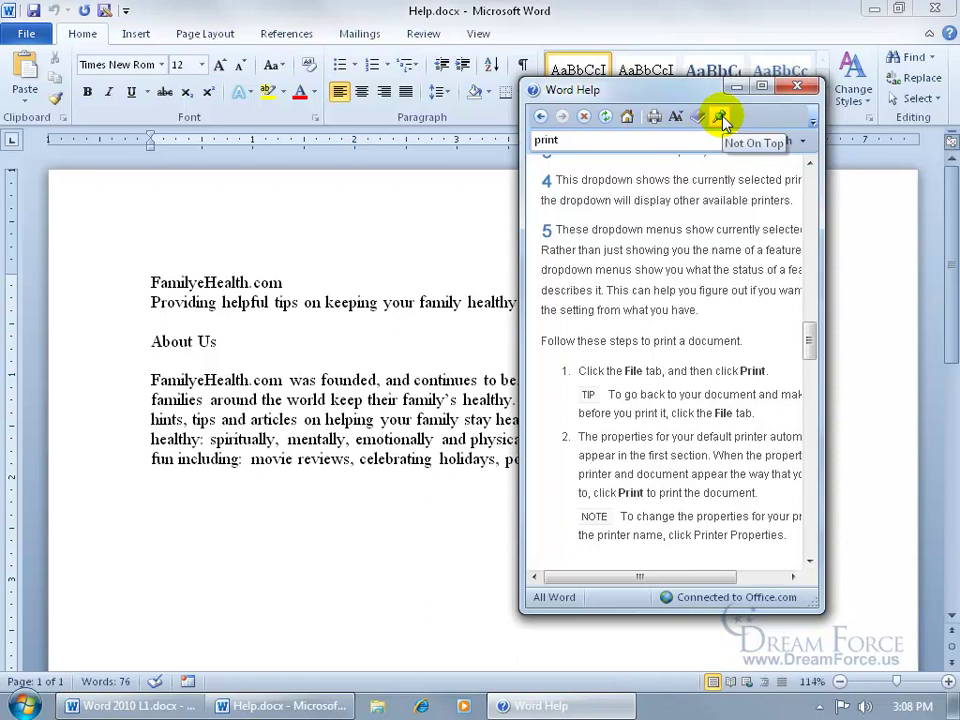
left_click(721, 117)
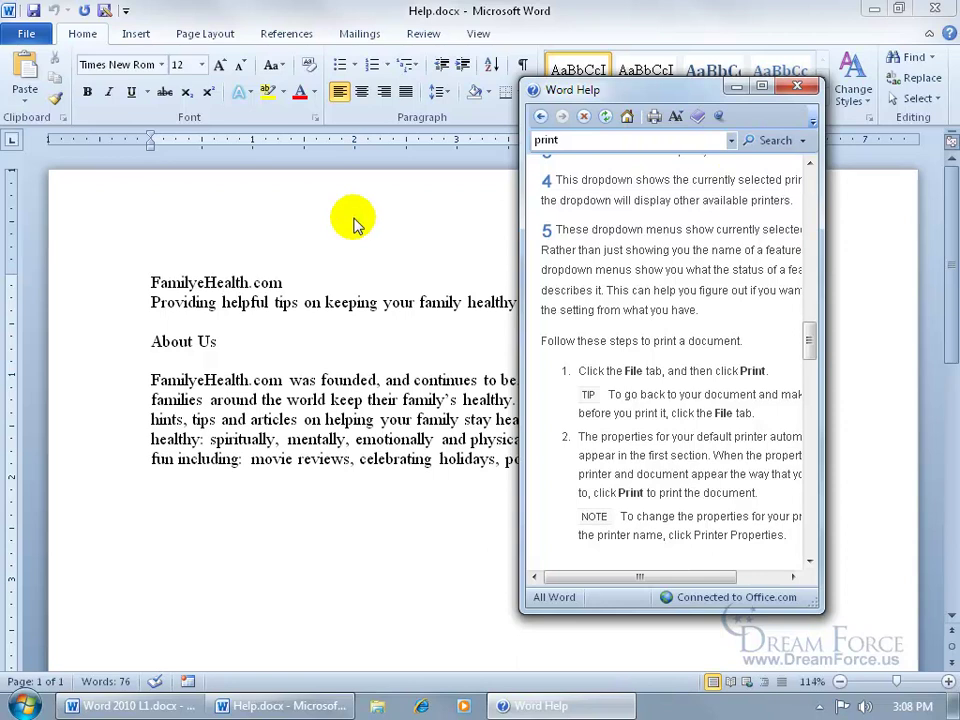
left_click(298, 290)
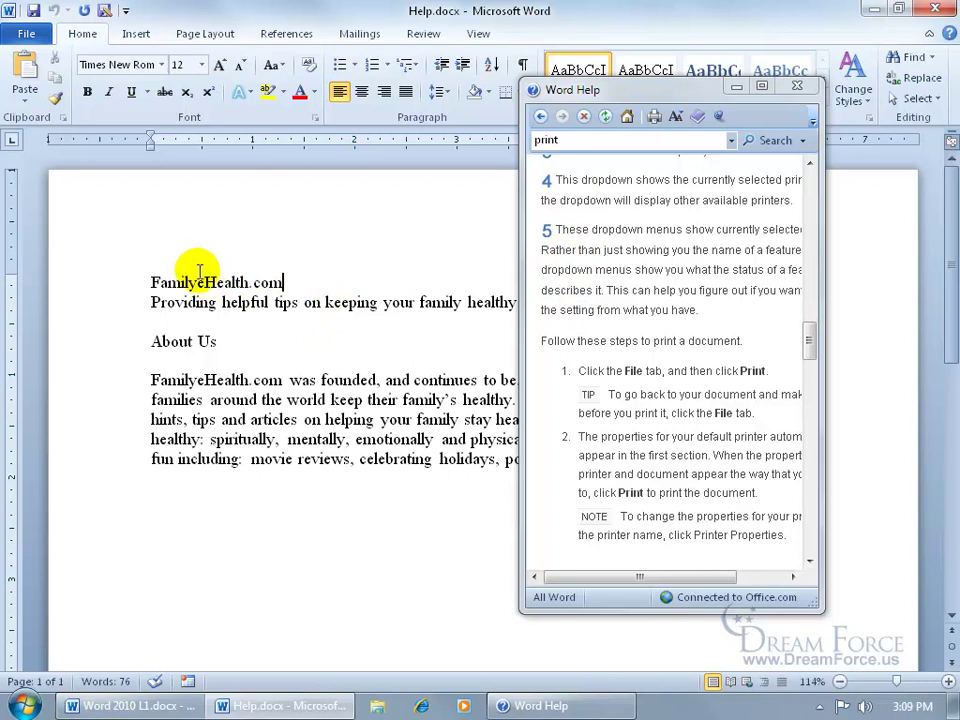
left_click_drag(812, 339, 811, 349)
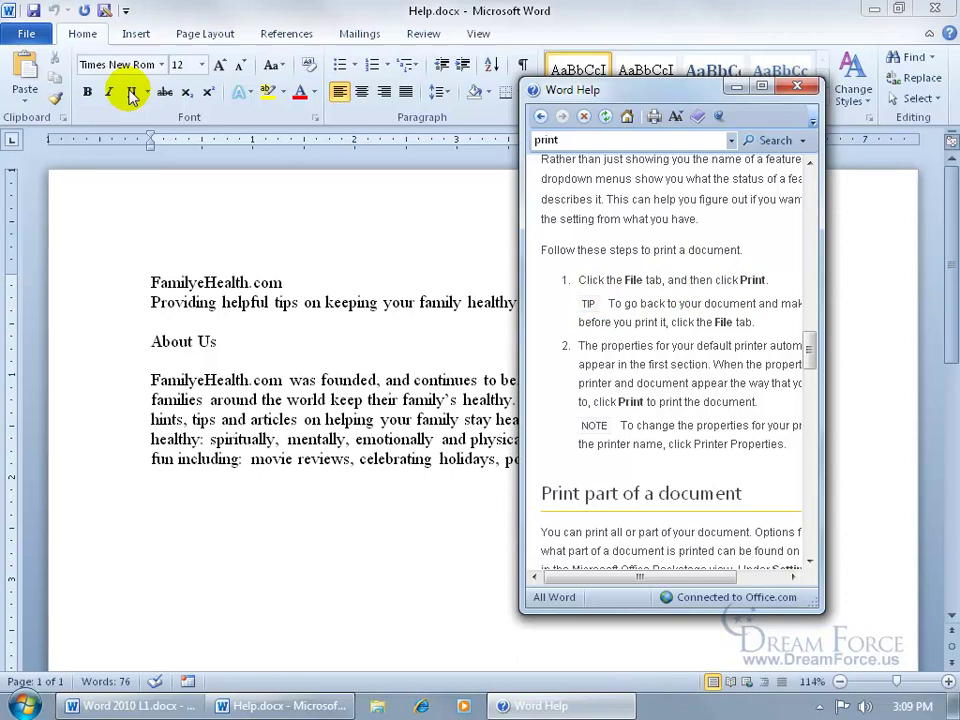
- Follow the Help article's printing steps by opening the print settings and preview for Help.docx
left_click(29, 35)
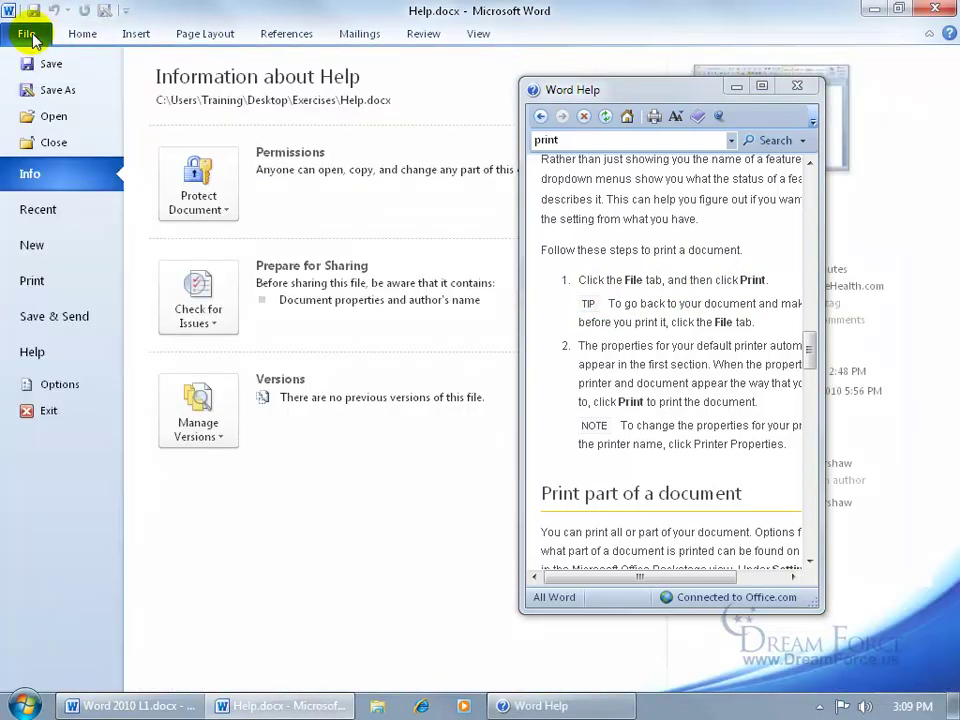
left_click(31, 281)
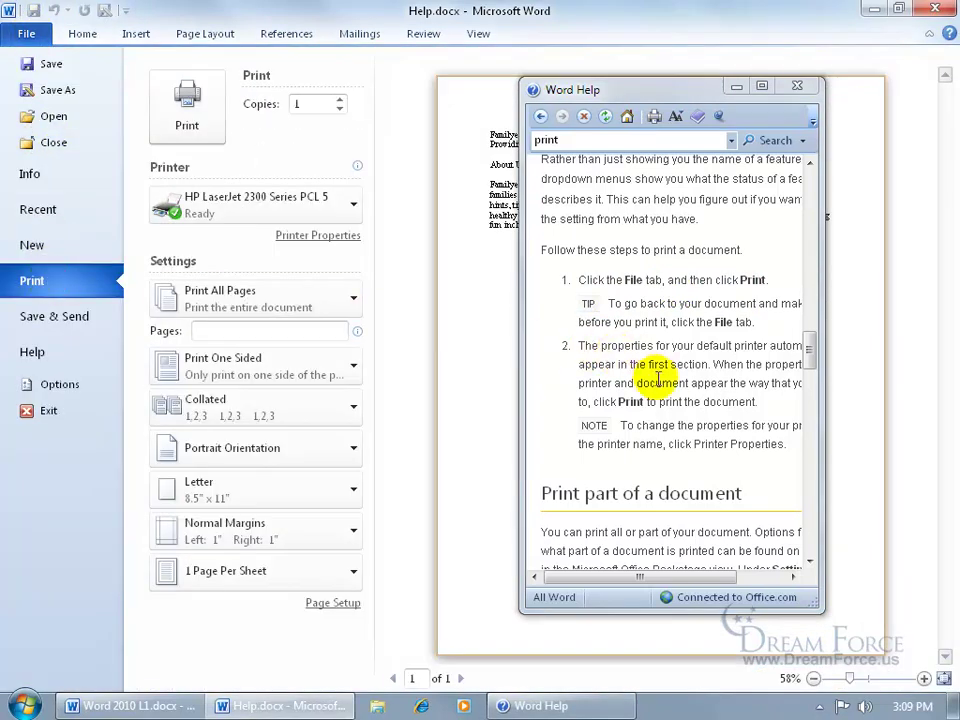
left_click_drag(672, 577, 705, 577)
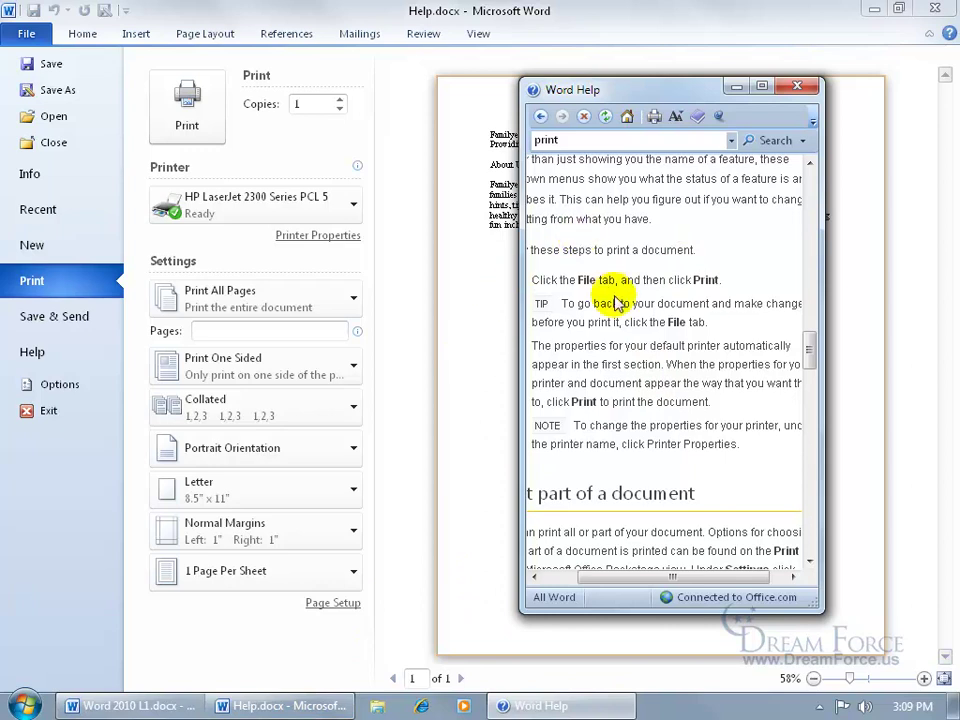
- Stop keeping the Help window on top, bring the Word window in front of it, and return to Help
left_click(718, 116)
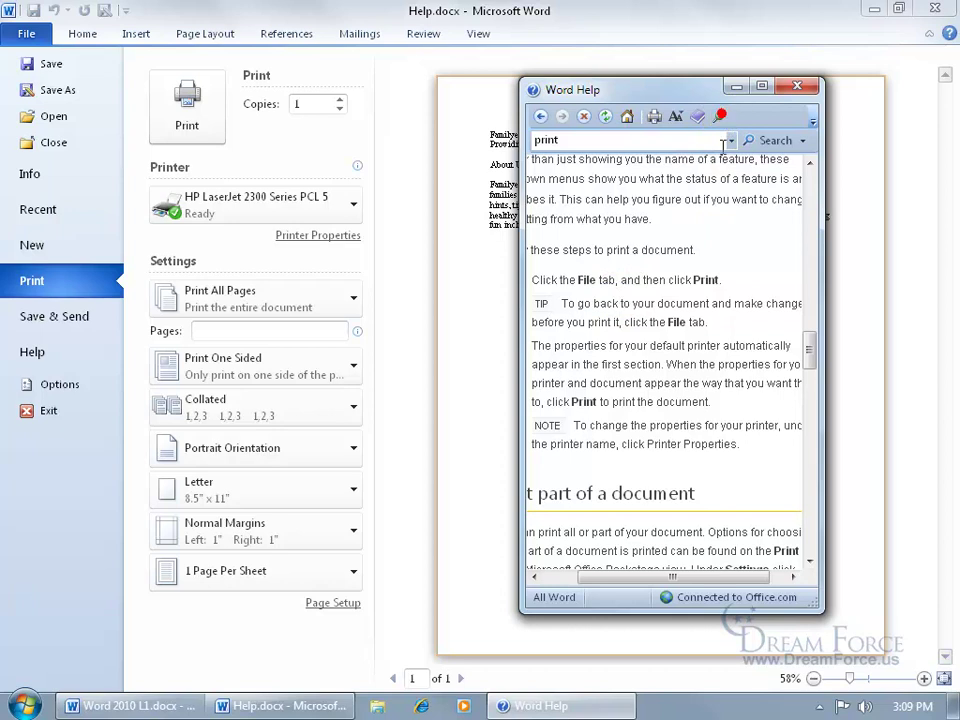
left_click(356, 18)
mouse_move(545, 710)
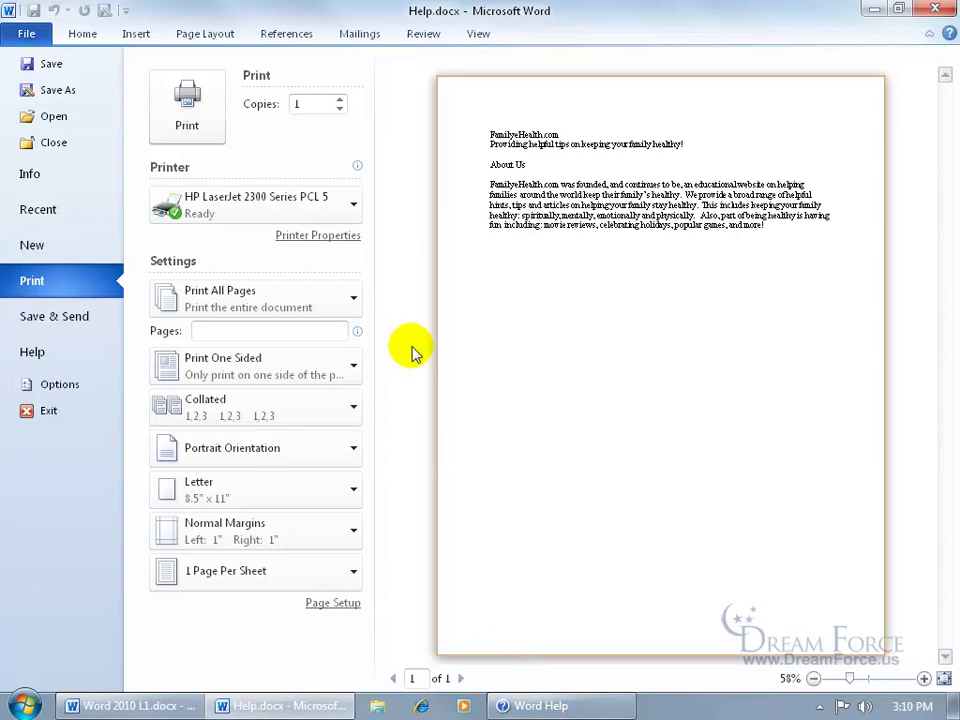
left_click(552, 706)
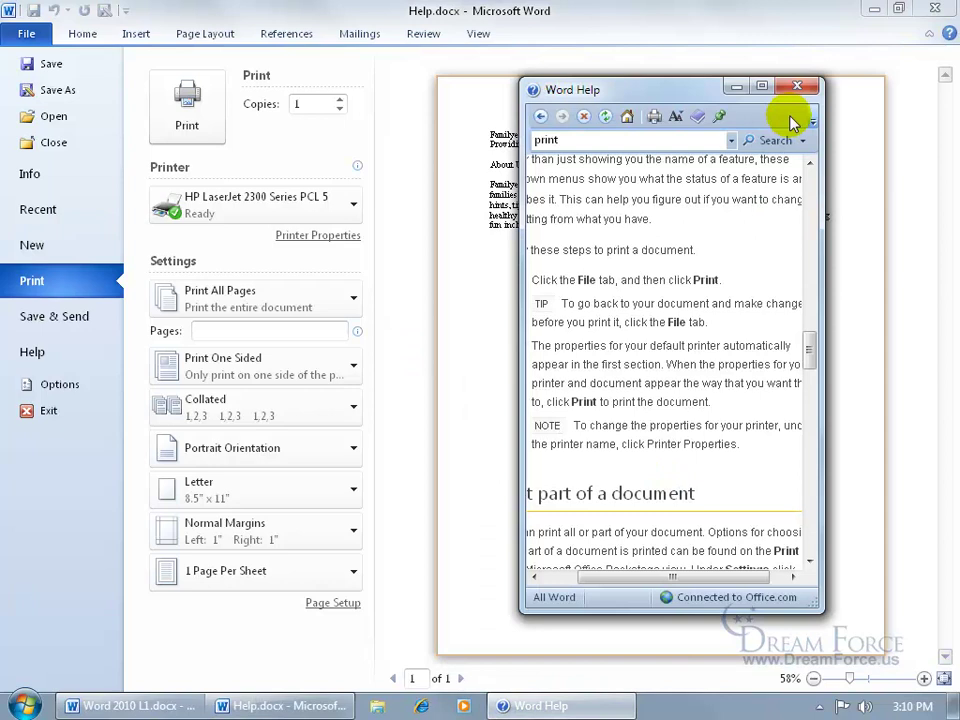
- Close the Word Help window and leave the print view to return to the document text
right_click(568, 706)
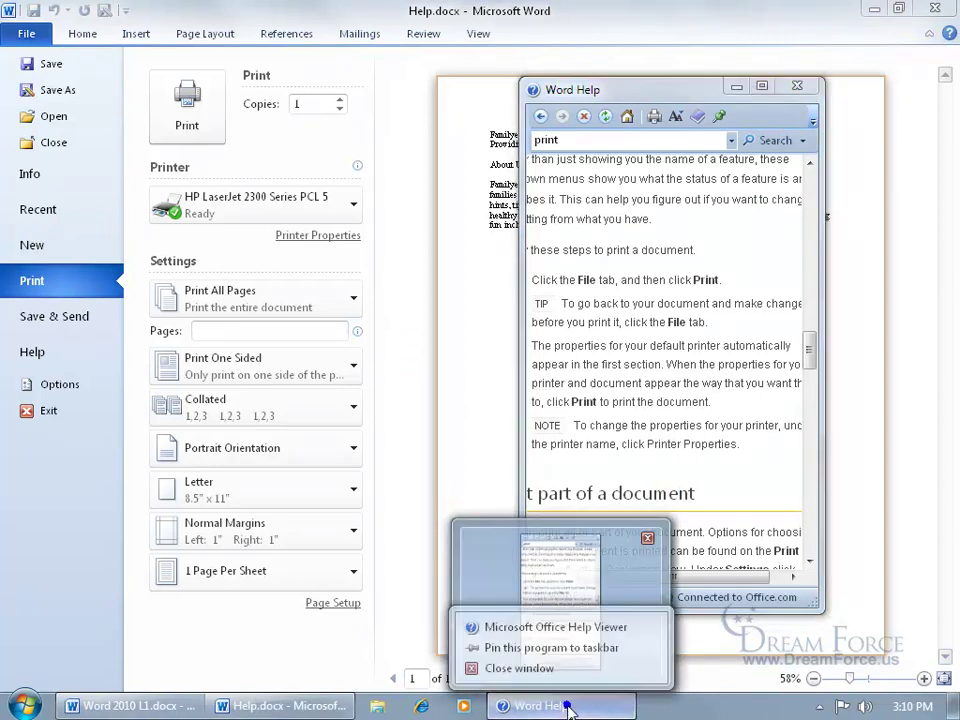
left_click(525, 661)
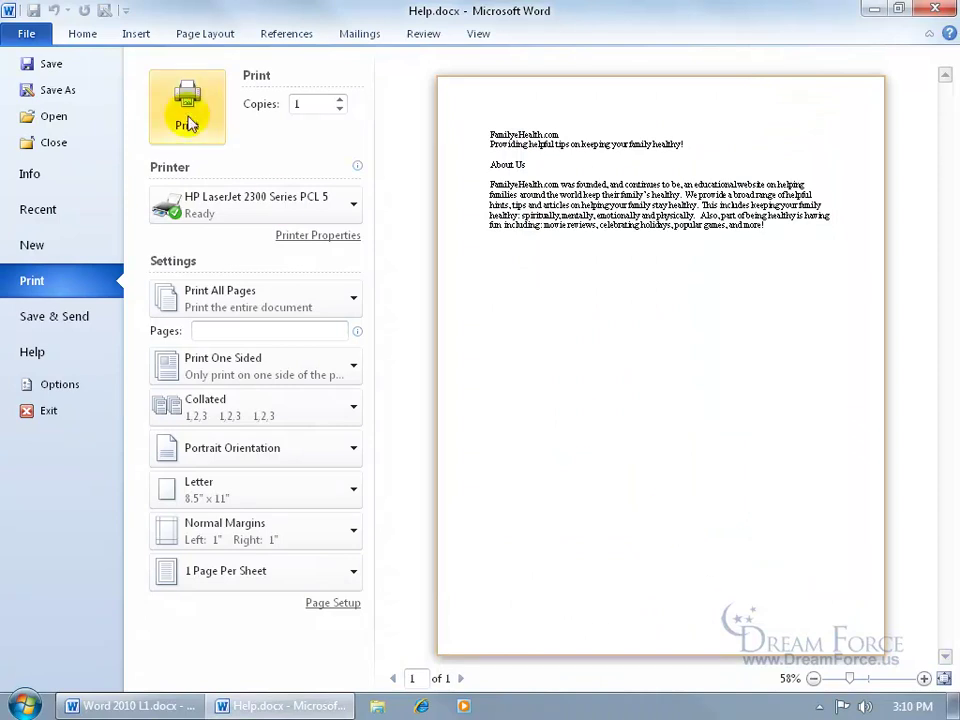
left_click(75, 34)
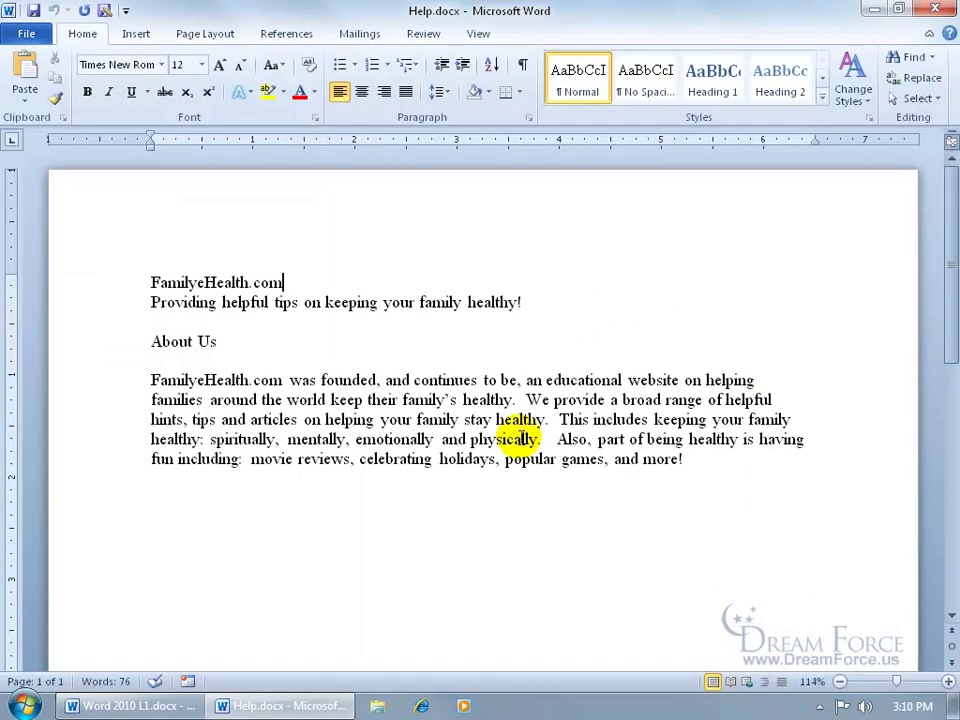